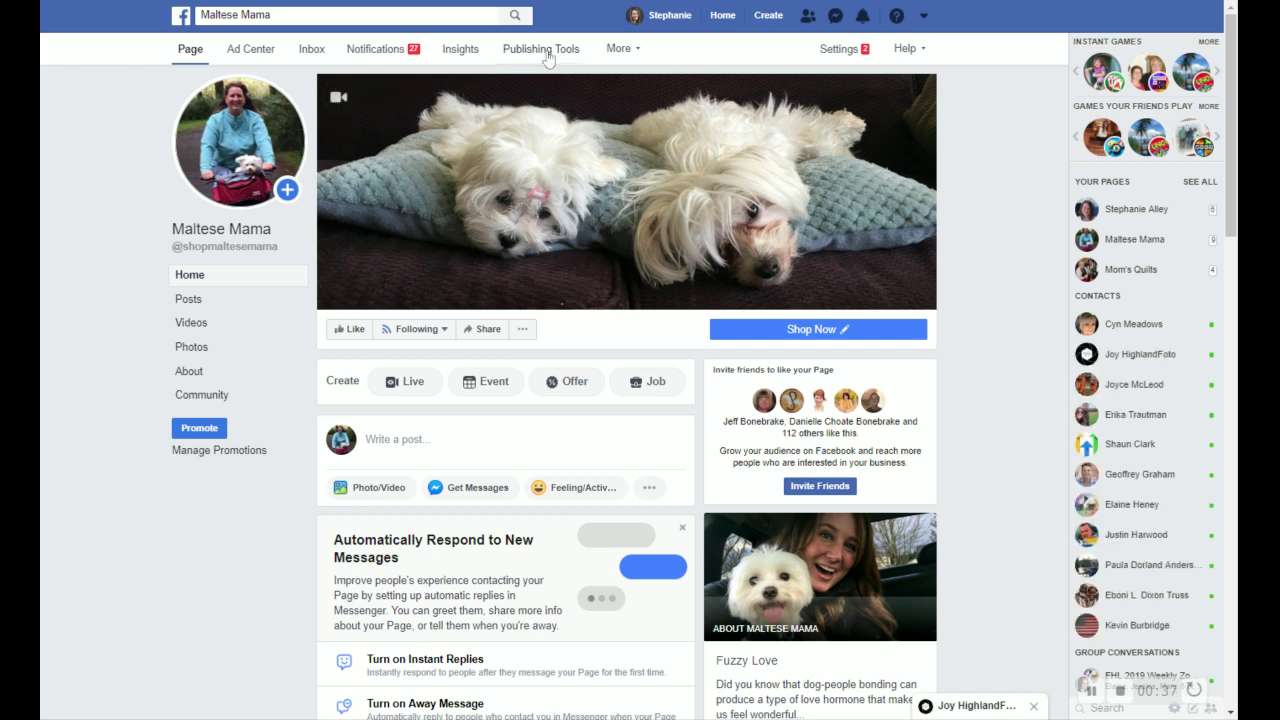
Open the Maltese Mama page's published posts and start a new, empty post.
{"action": "left_click", "coordinate": [547, 58]}
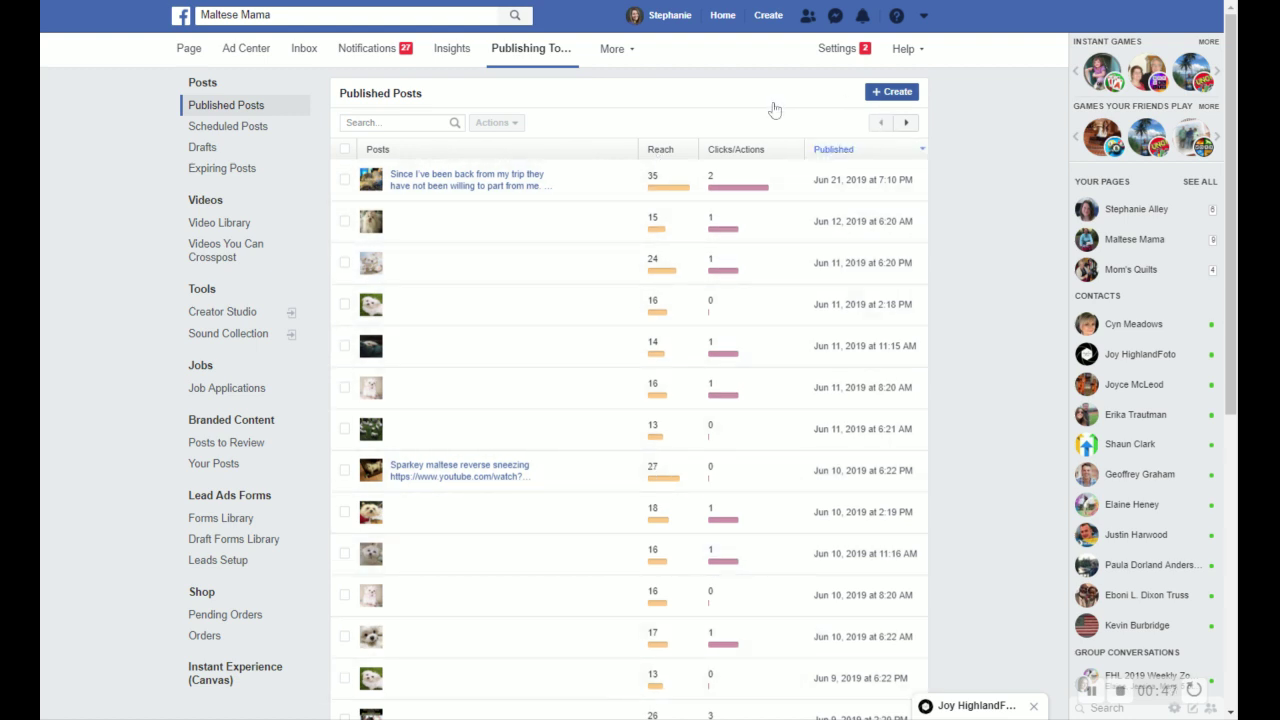
{"action": "left_click", "coordinate": [893, 100]}
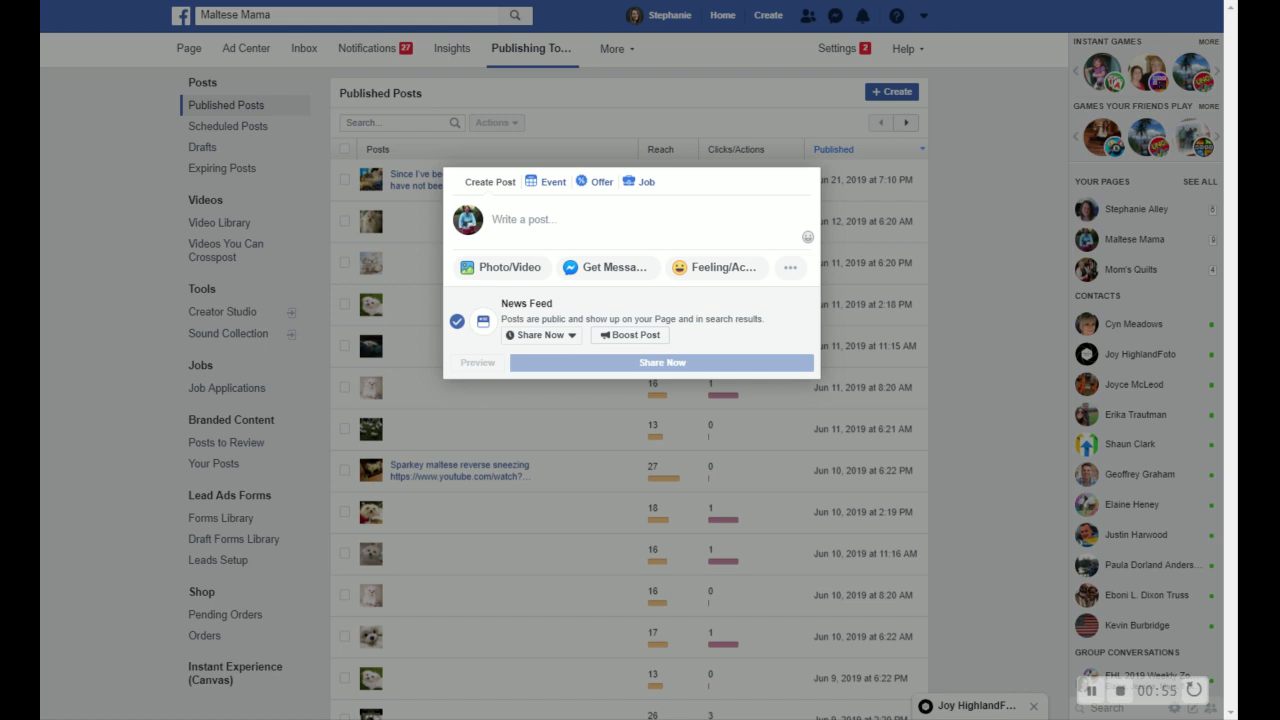
{"action": "left_click", "coordinate": [492, 219]}
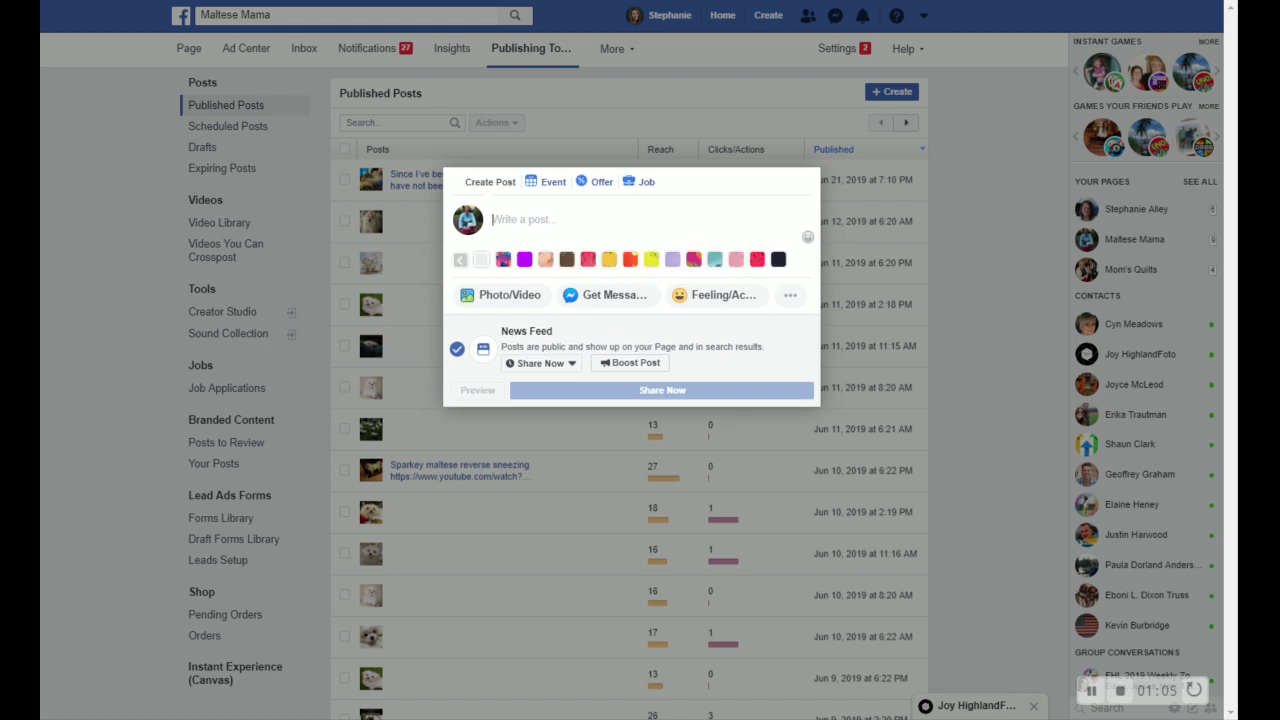
Write 'Hy Honey send me this photo and it reminds me…set our mind to! lol' and attach a photo.
{"action": "type", "text": "Hy Huon"}
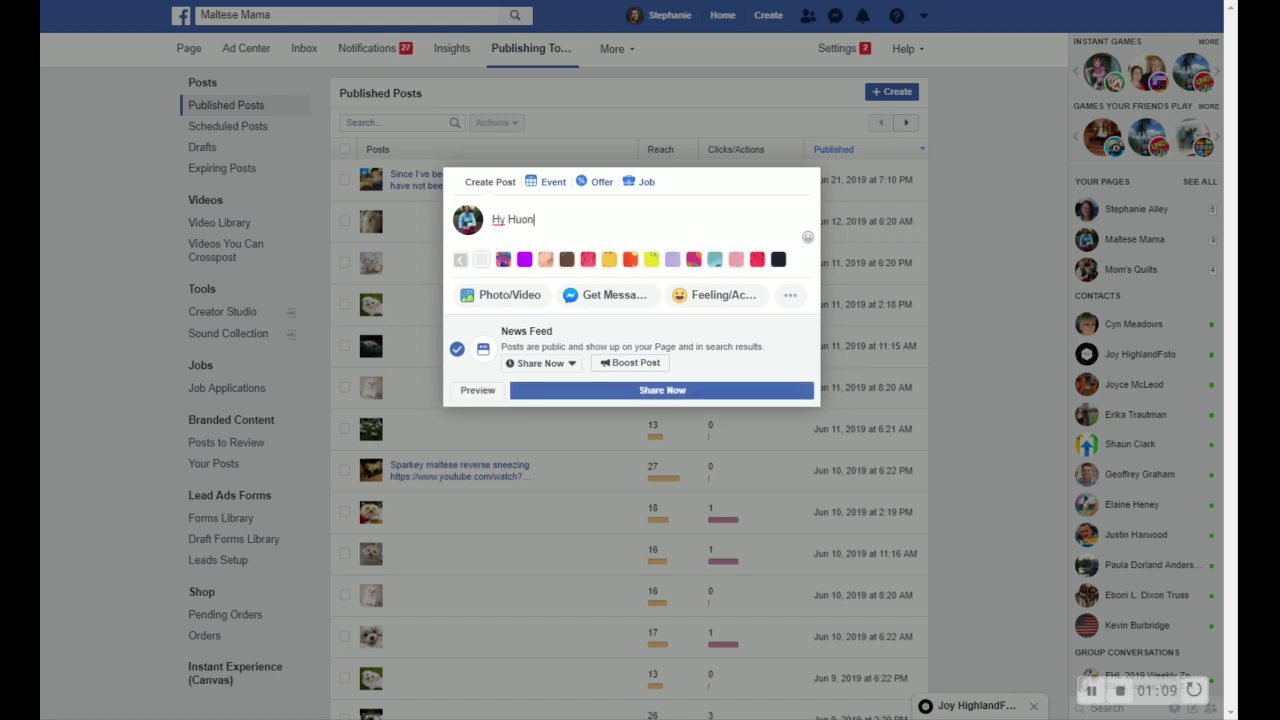
{"action": "type", "text": "ey sa"}
{"action": "key", "text": "BackSpace"}
{"action": "key", "text": "BackSpace"}
{"action": "key", "text": "BackSpace"}
{"action": "key", "text": "BackSpace"}
{"action": "key", "text": "BackSpace"}
{"action": "key", "text": "BackSpace"}
{"action": "key", "text": "BackSpace"}
{"action": "key", "text": "BackSpace"}
{"action": "type", "text": "oney send me this photo and "}
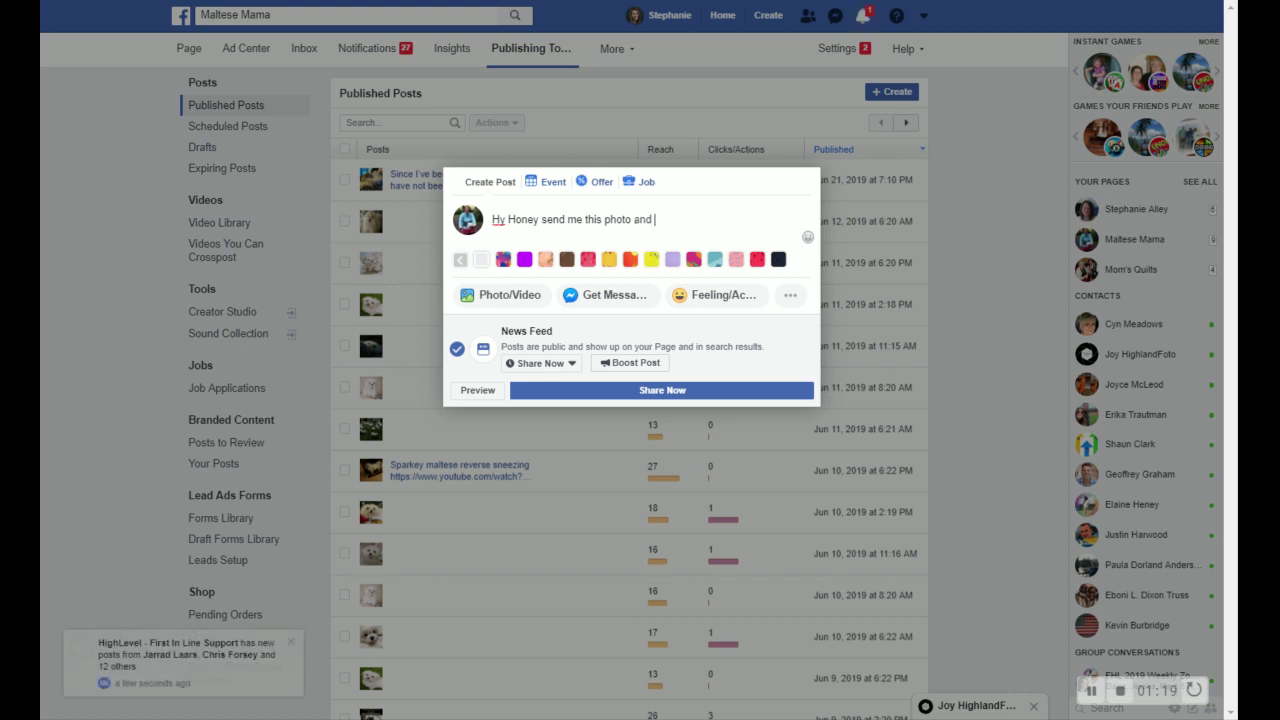
{"action": "type", "text": "it reminde"}
{"action": "key", "text": "BackSpace"}
{"action": "type", "text": "s"}
{"action": "type", "text": " me that we"}
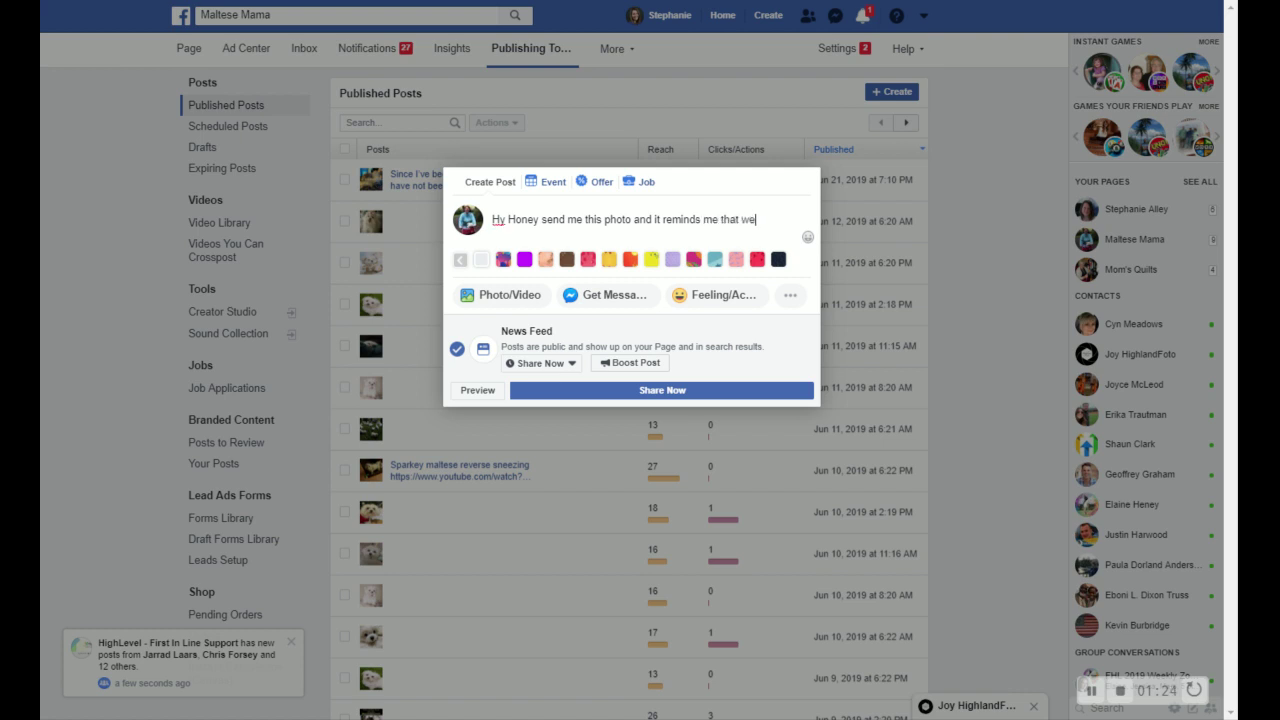
{"action": "type", "text": " can do anyt"}
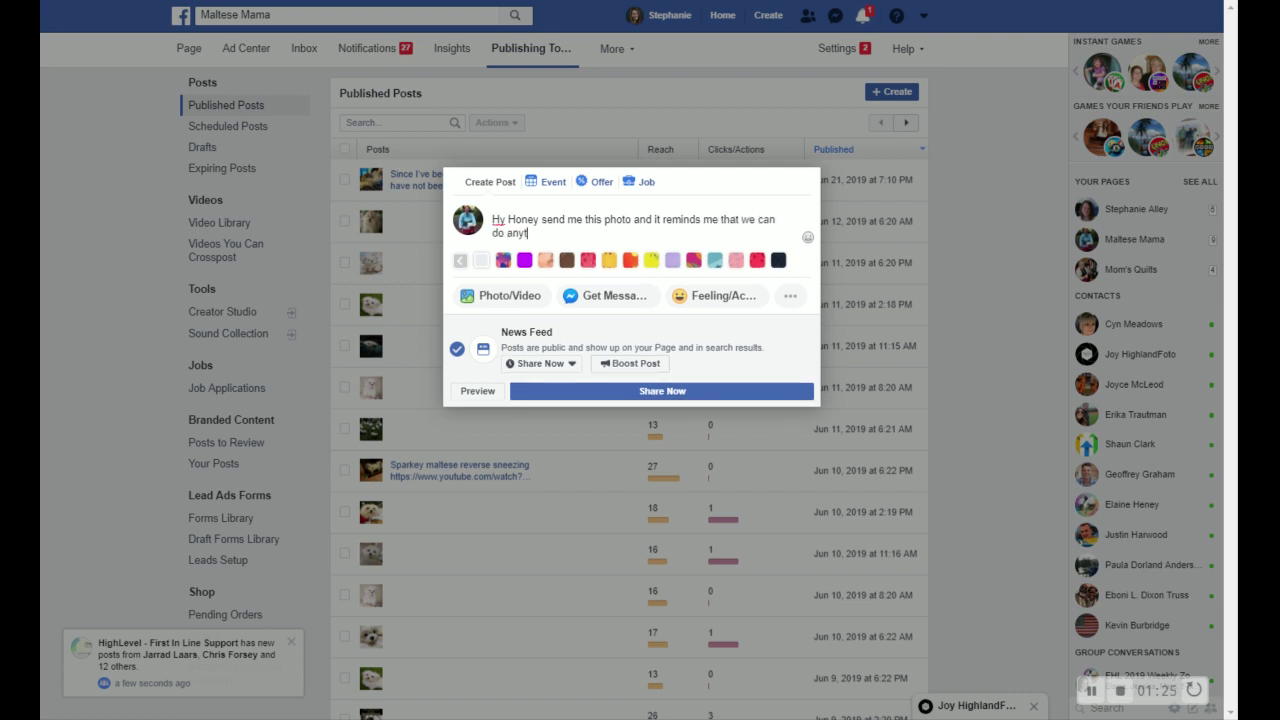
{"action": "type", "text": "hing we set our main"}
{"action": "key", "text": "BackSpace"}
{"action": "key", "text": "BackSpace"}
{"action": "key", "text": "BackSpace"}
{"action": "key", "text": "BackSpace"}
{"action": "type", "text": "ind to"}
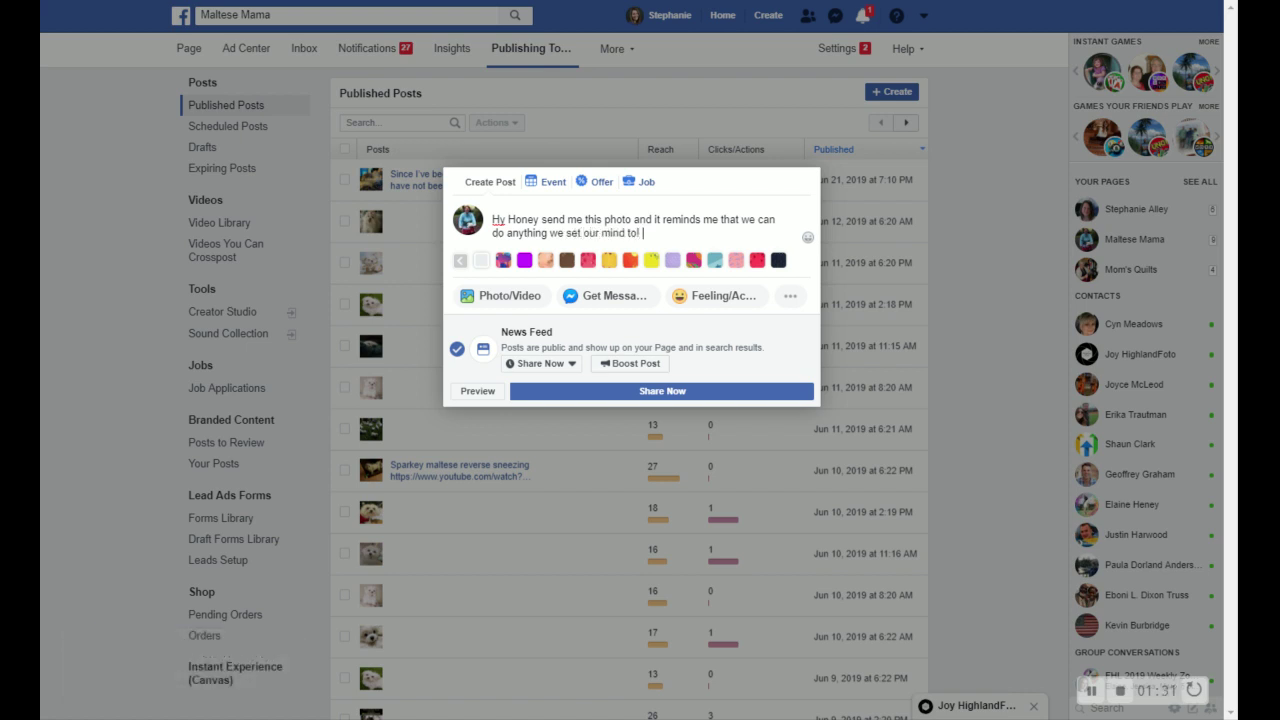
{"action": "type", "text": "! lol"}
{"action": "left_click", "coordinate": [503, 305]}
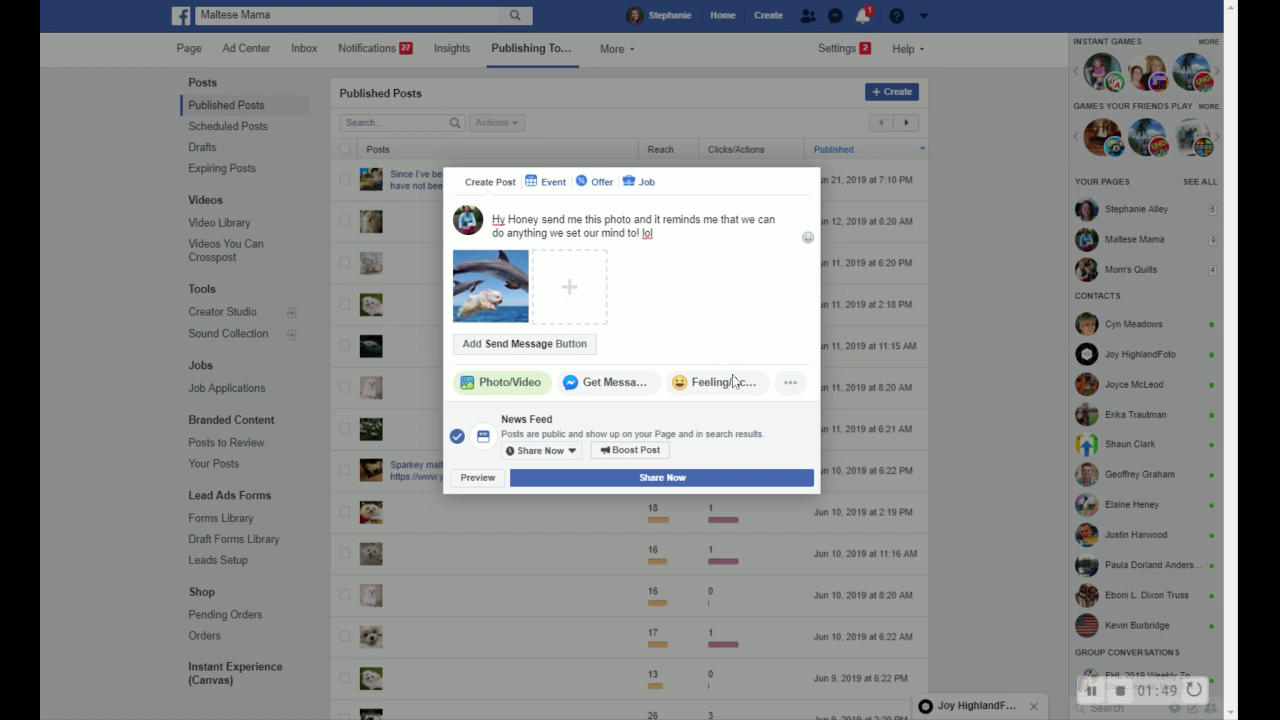
Switch publishing to Schedule and set the date to August 1, 2019.
{"action": "left_click", "coordinate": [572, 452]}
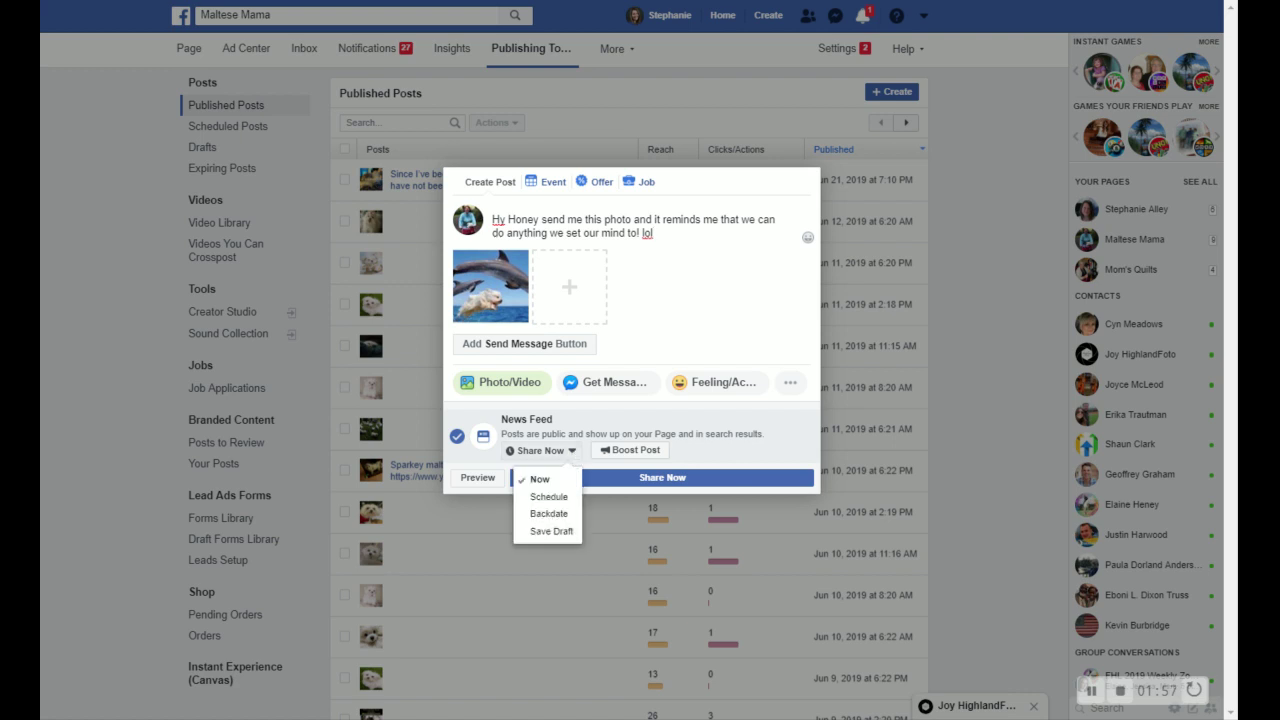
{"action": "left_click", "coordinate": [547, 497]}
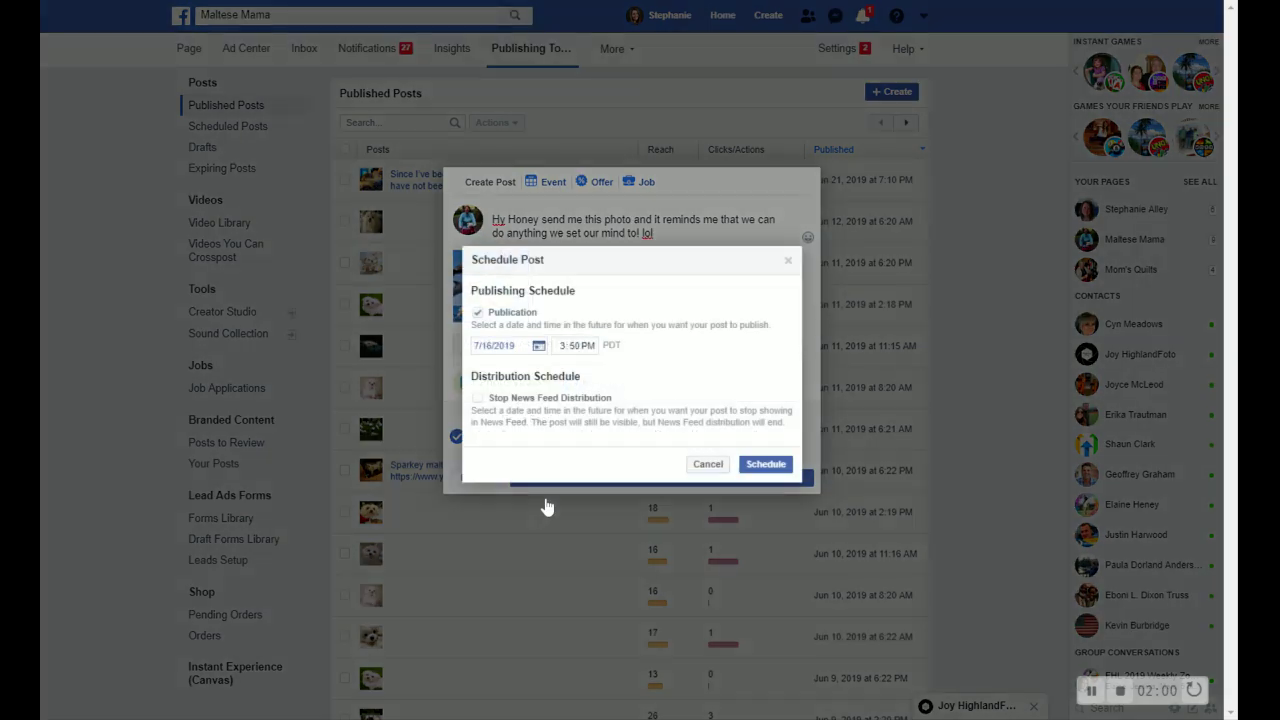
{"action": "left_click", "coordinate": [539, 347]}
{"action": "left_click", "coordinate": [559, 448]}
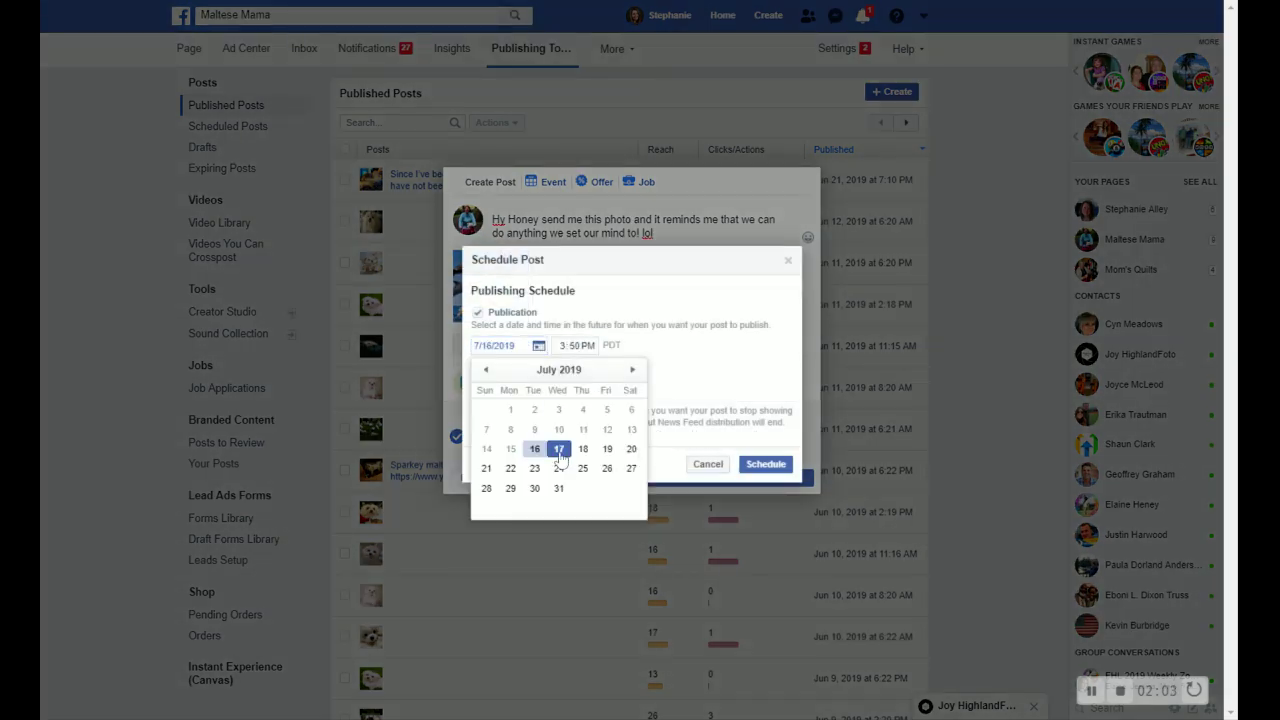
{"action": "left_click", "coordinate": [539, 345]}
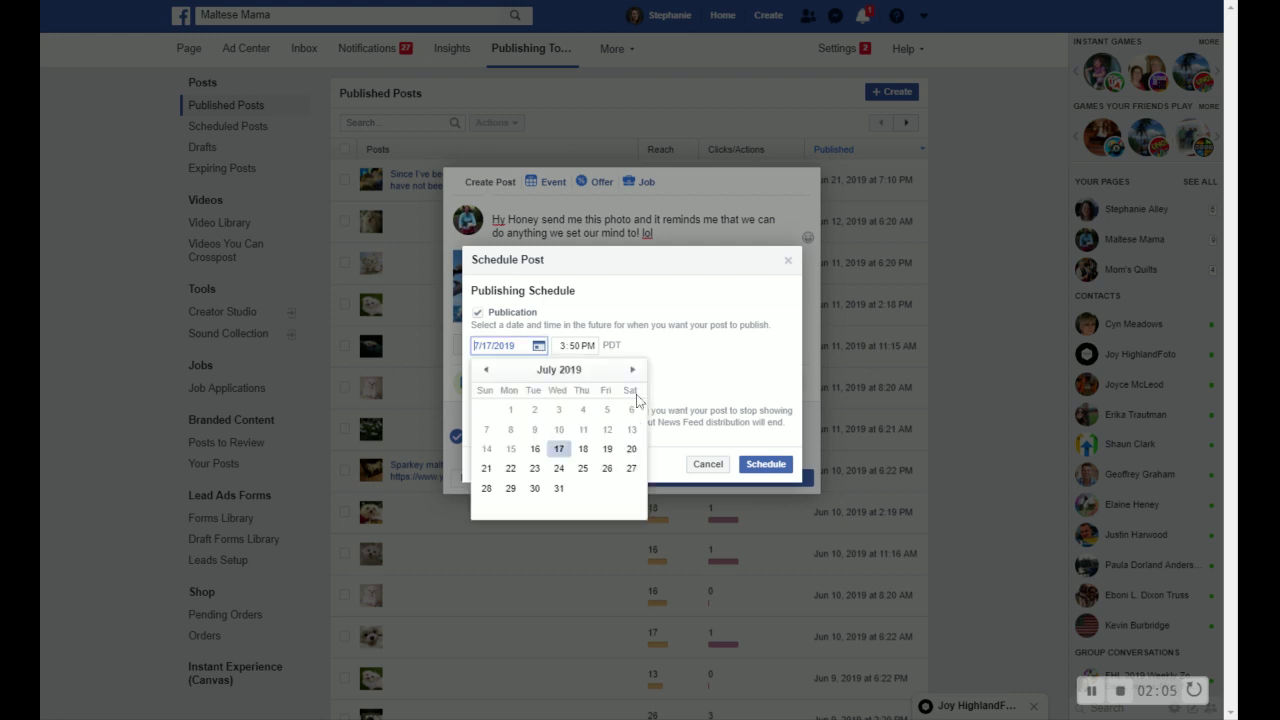
{"action": "left_click", "coordinate": [632, 369]}
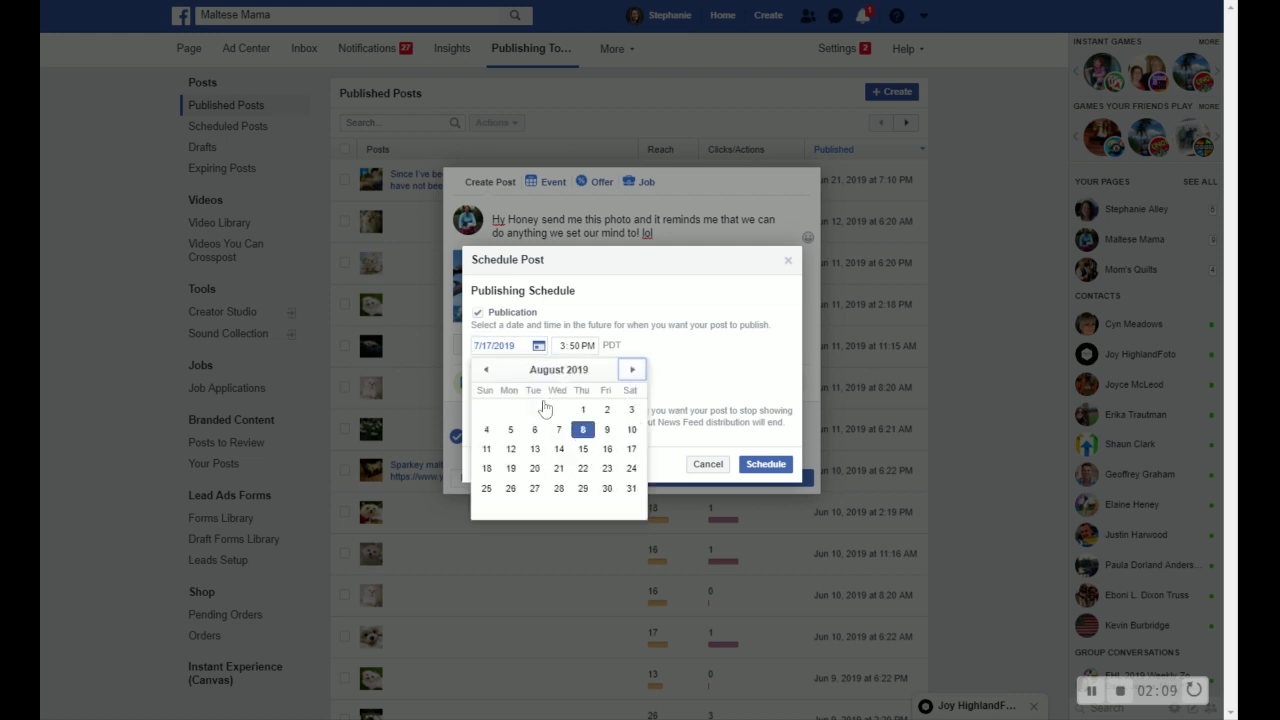
{"action": "left_click", "coordinate": [583, 412]}
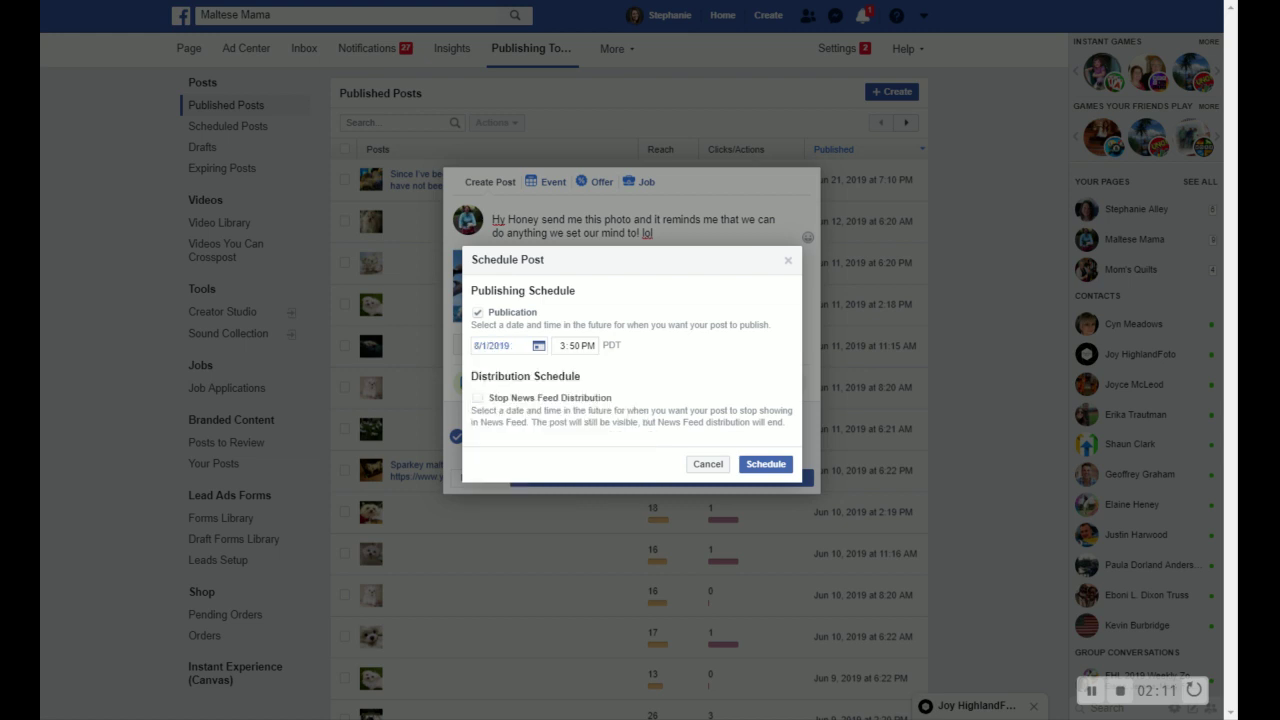
Set the publish time to 9:50 AM and confirm the schedule.
{"action": "left_click", "coordinate": [565, 350]}
{"action": "left_click", "coordinate": [589, 346]}
{"action": "key", "text": "Up"}
{"action": "left_click", "coordinate": [758, 466]}
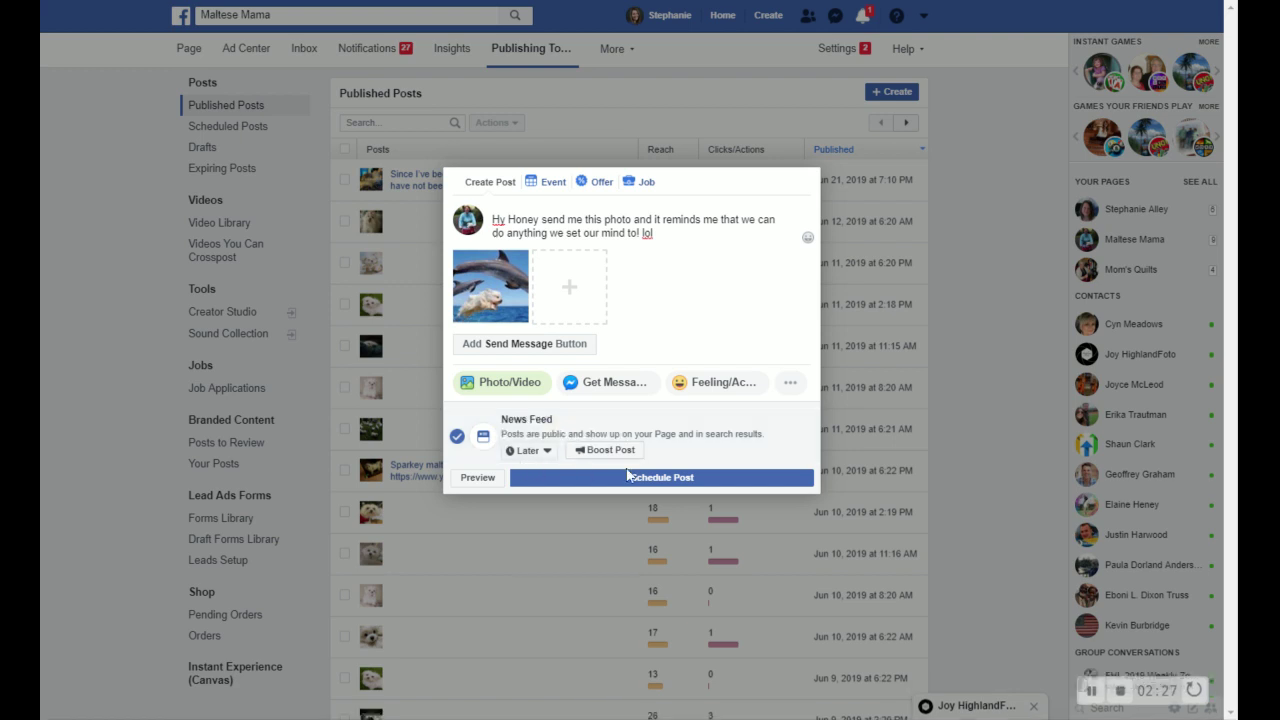
Schedule the post, declining the Send Message button.
{"action": "left_click", "coordinate": [706, 487]}
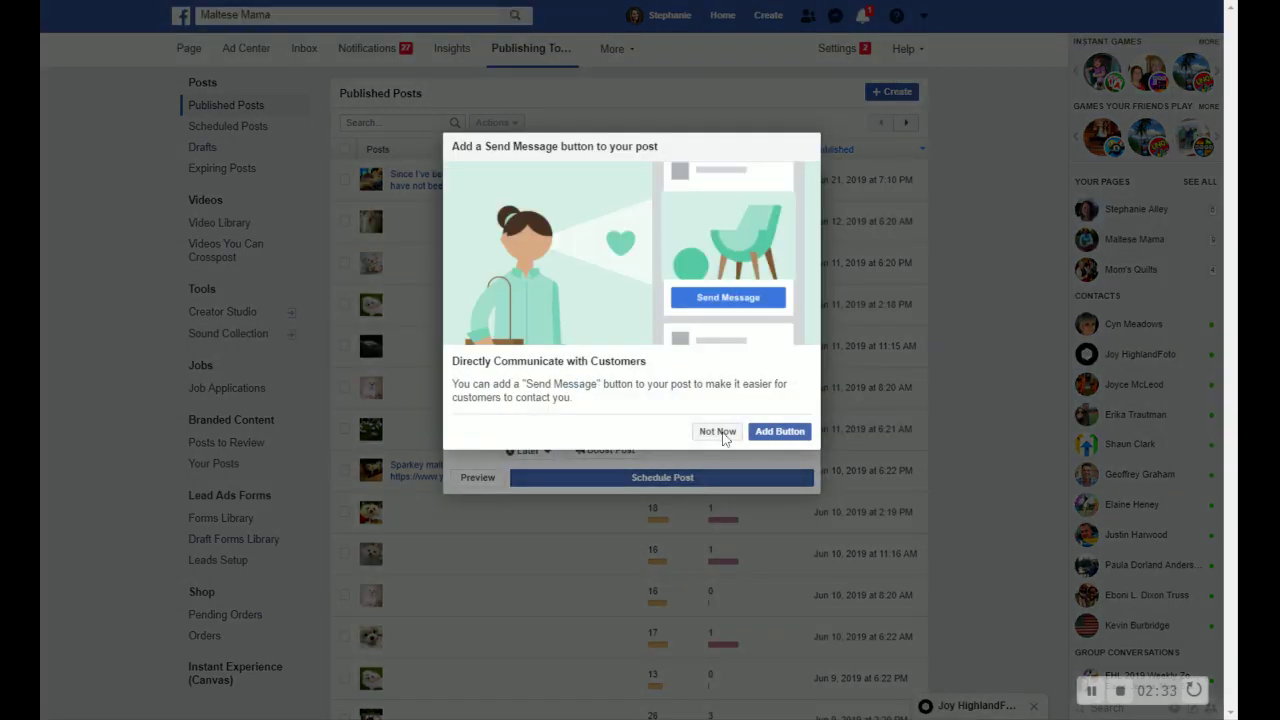
{"action": "left_click", "coordinate": [717, 431]}
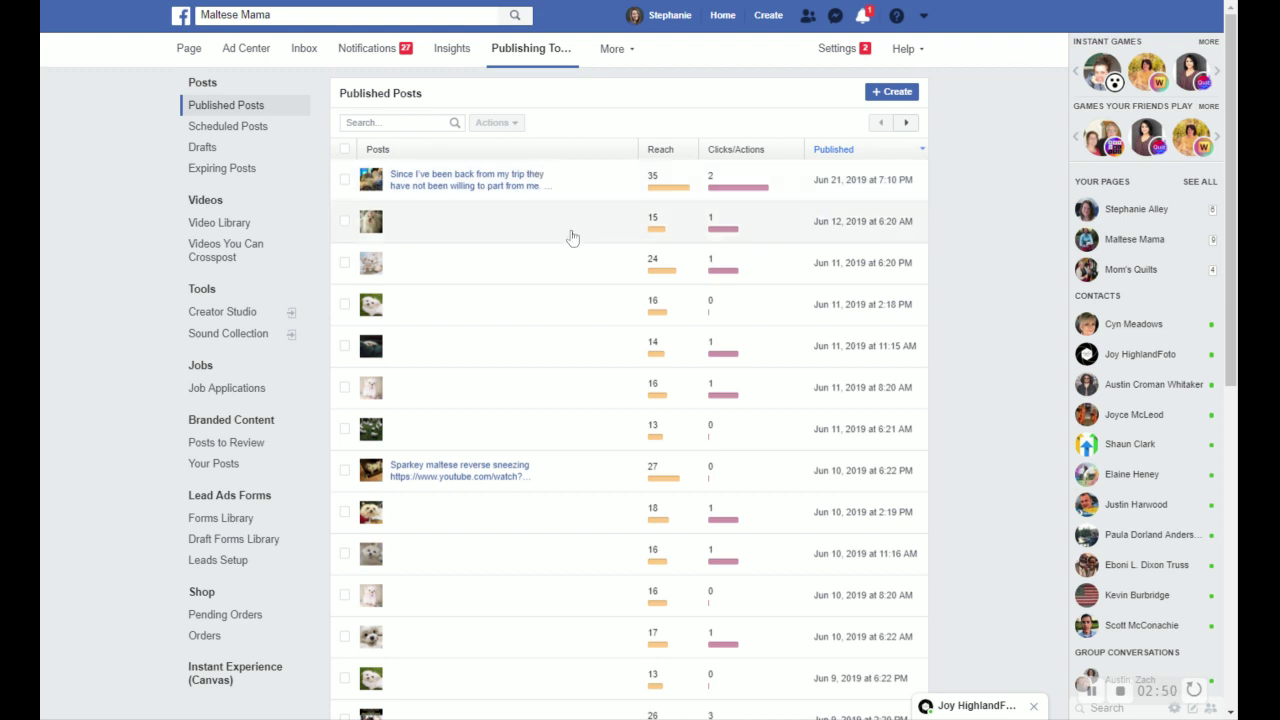
Show the Scheduled Posts list to find the Honey photo post for Aug 1, 2019, 9:50 AM.
{"action": "left_click", "coordinate": [225, 131]}
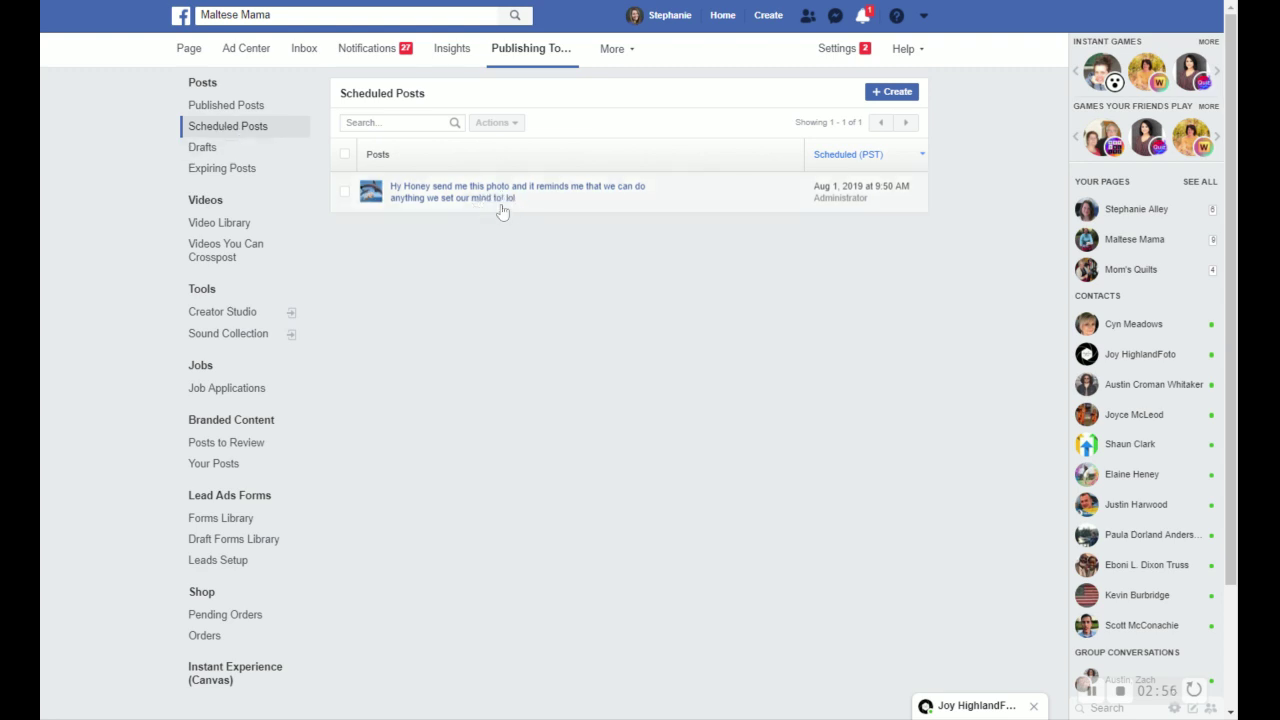